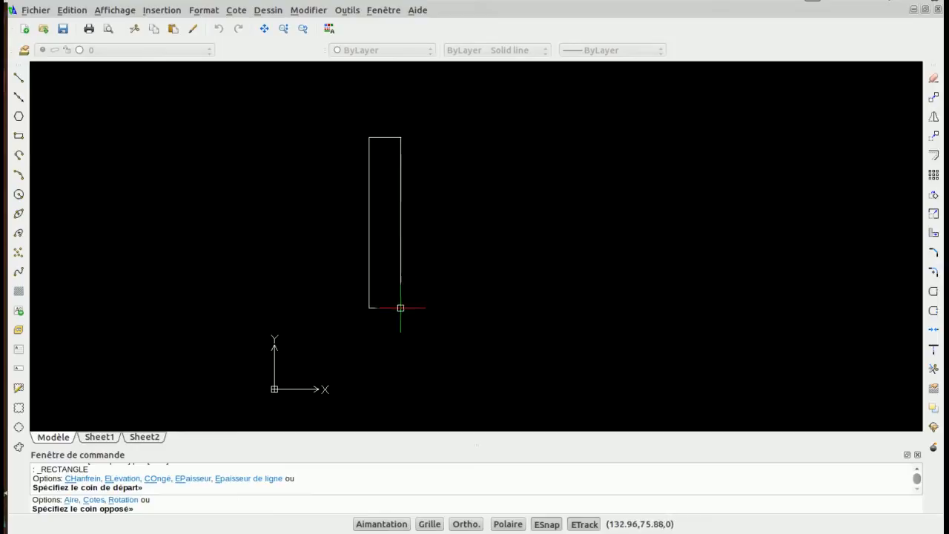
# - Finish the tall narrow rectangle and draw a circle with a radius of about 66 beside it
pyautogui.click(409, 331)
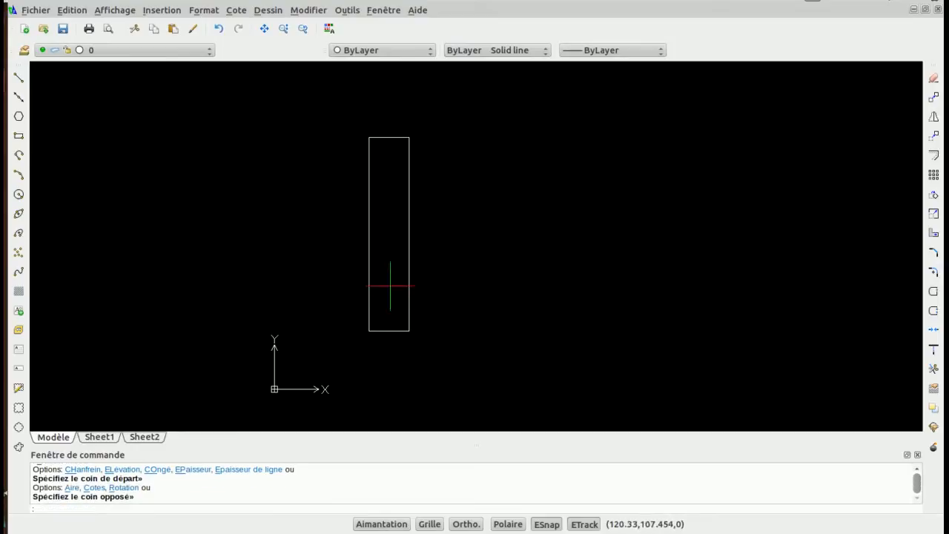
pyautogui.click(19, 194)
pyautogui.click(483, 179)
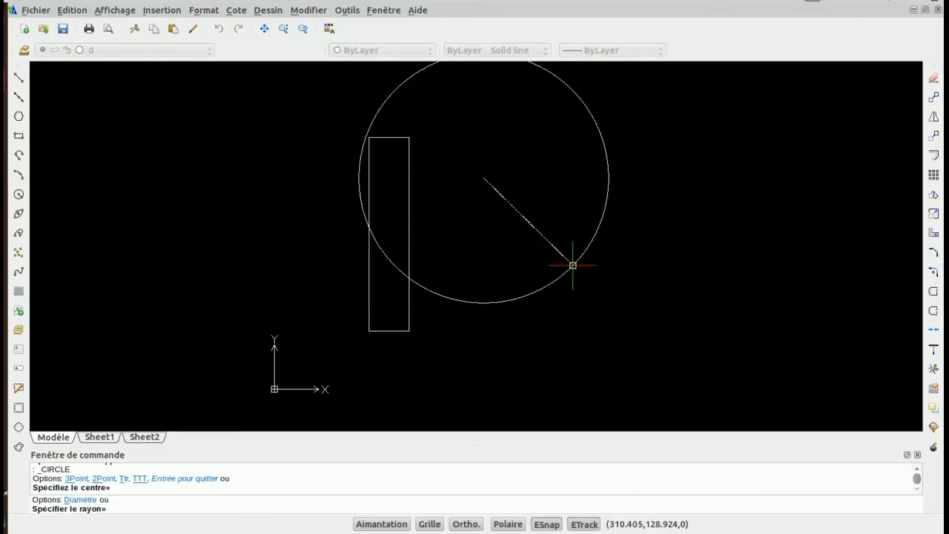
pyautogui.click(523, 226)
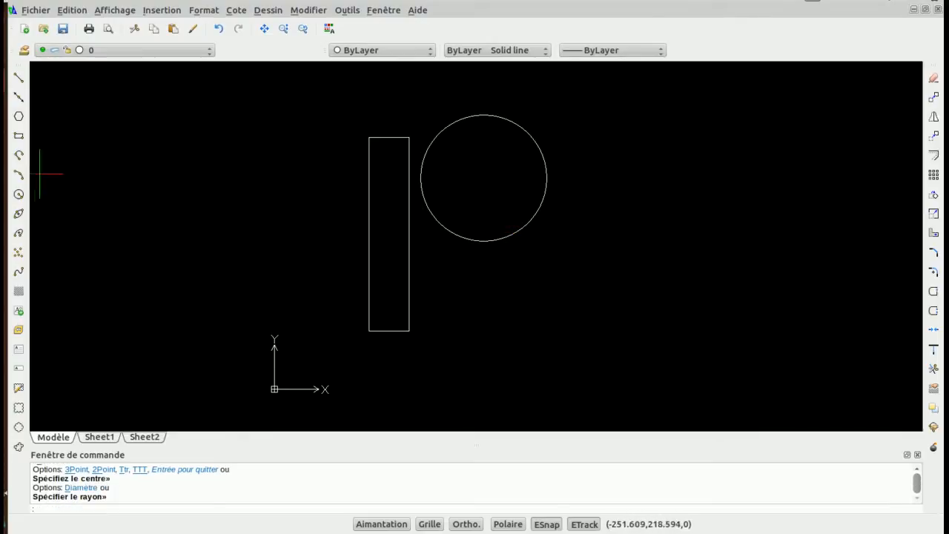
# - Draw a second circle with a radius of about 75.5 on the far side of the first circle from the rectangle
pyautogui.click(18, 194)
pyautogui.click(631, 208)
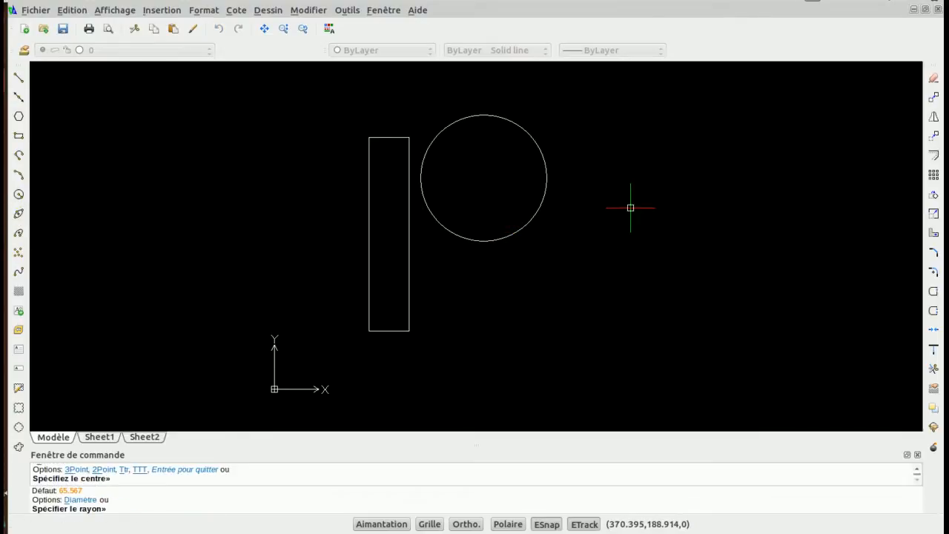
pyautogui.click(699, 230)
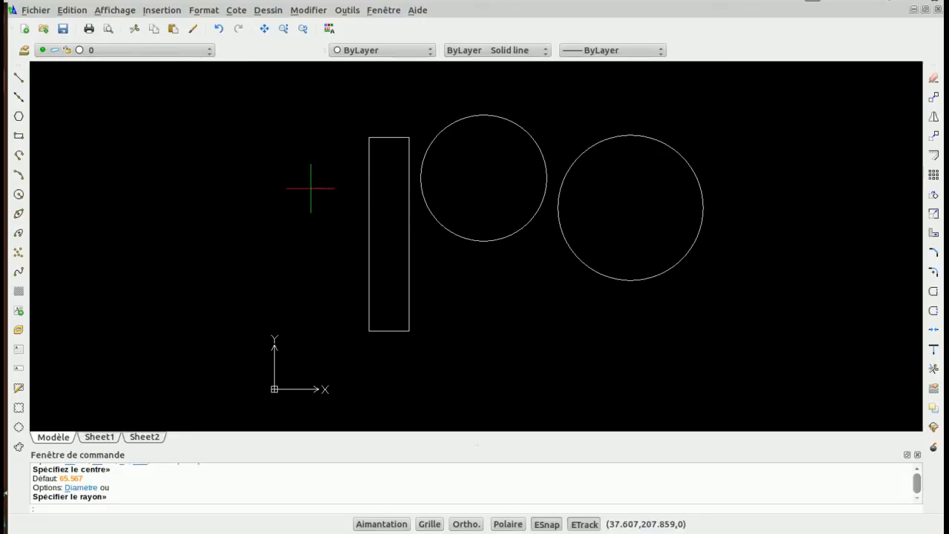
pyautogui.moveTo(732, 165); pyautogui.dragTo(721, 220)
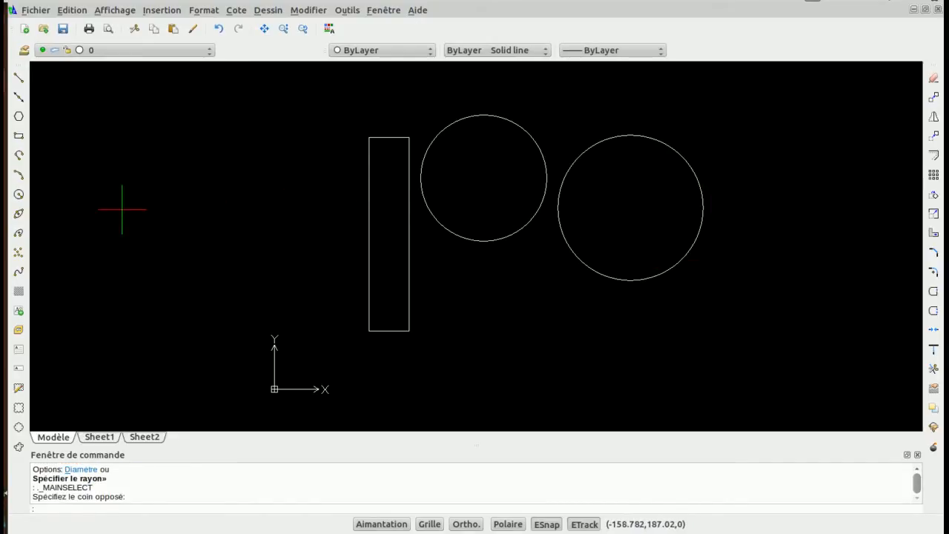
# - Draw a small circle at the upper right edge of the larger circle
pyautogui.click(18, 194)
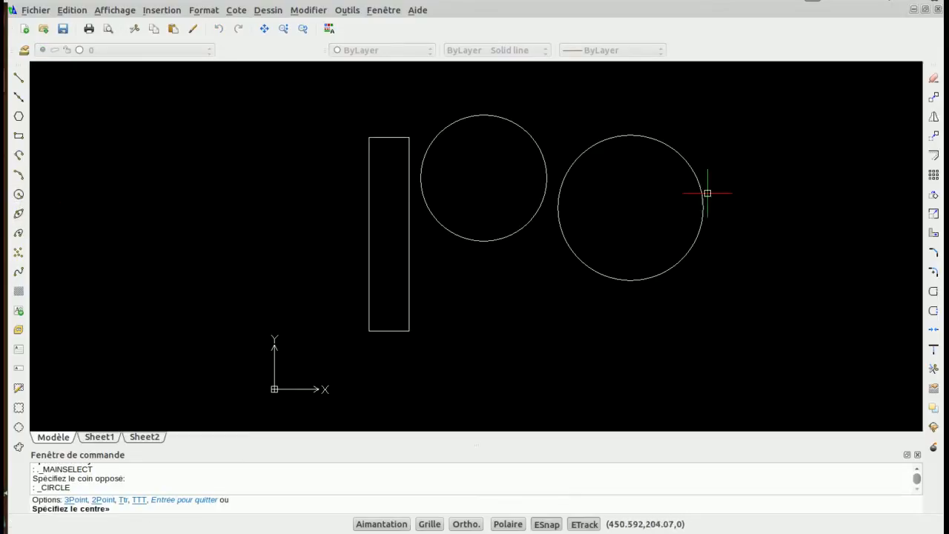
pyautogui.click(703, 147)
pyautogui.click(718, 165)
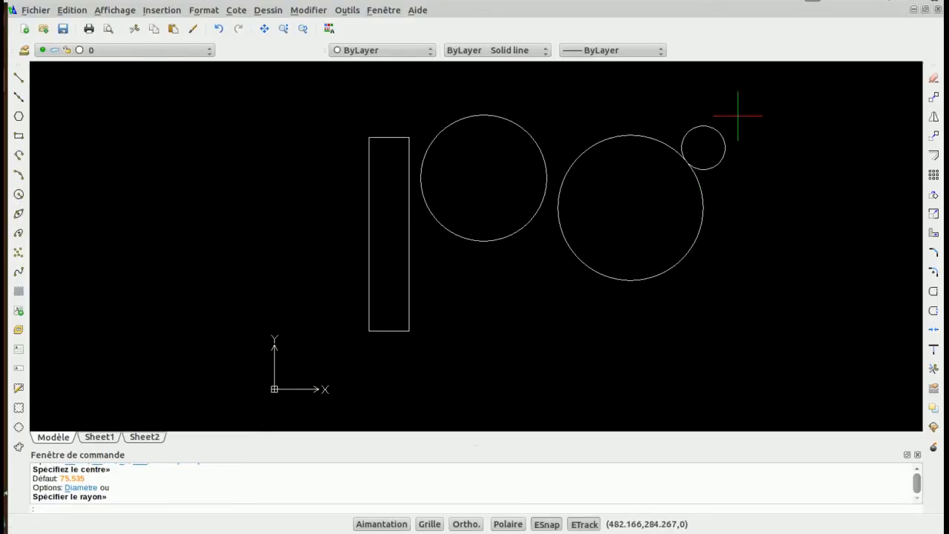
pyautogui.click(742, 191)
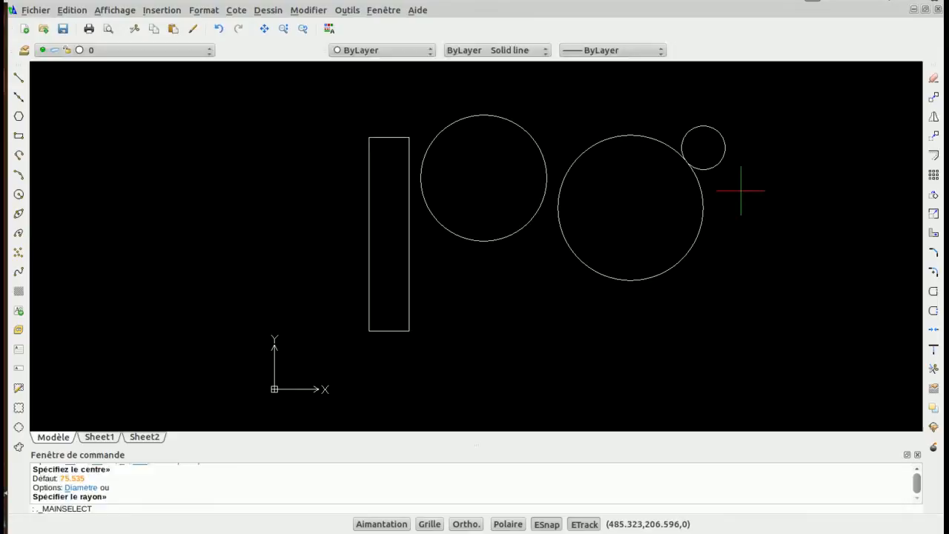
pyautogui.click(721, 154)
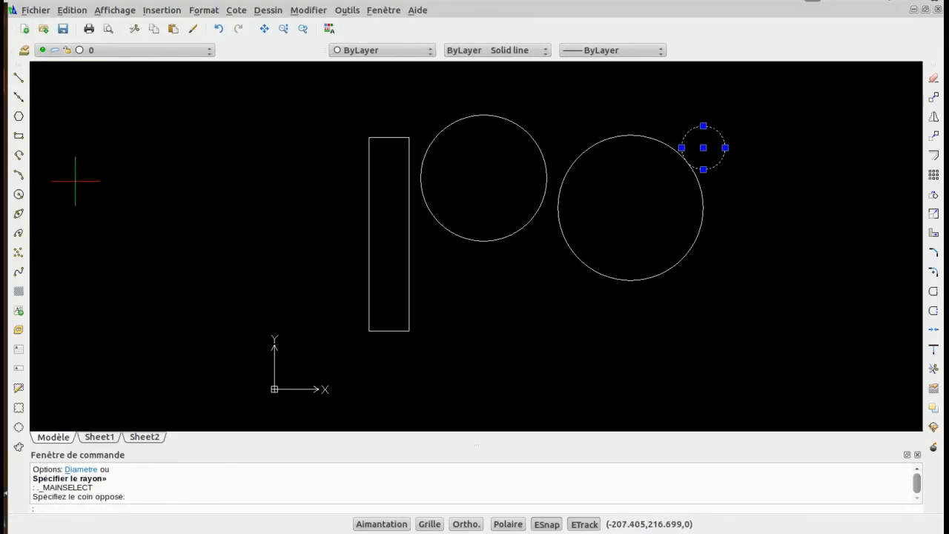
# - Draw a wide rectangle overlapping the lower part of the larger circle
pyautogui.click(19, 136)
pyautogui.click(725, 336)
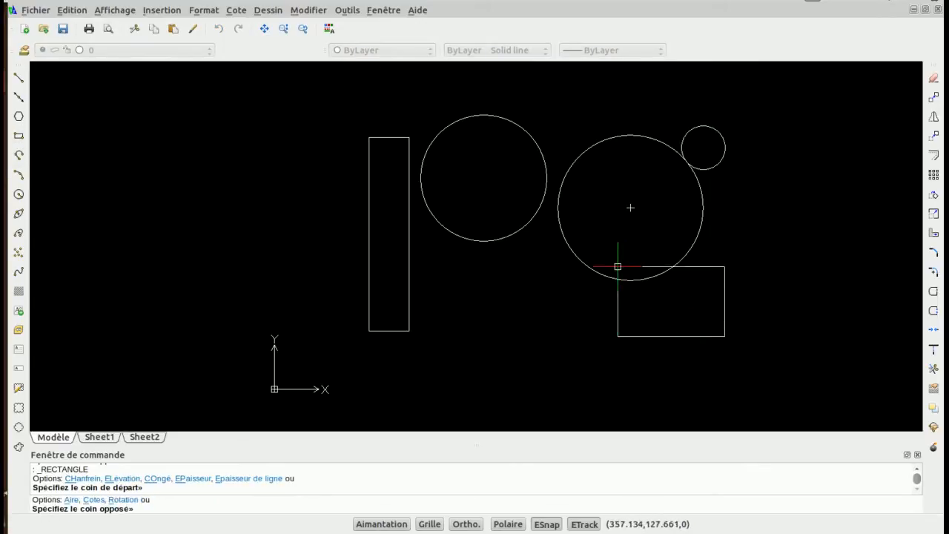
pyautogui.click(538, 249)
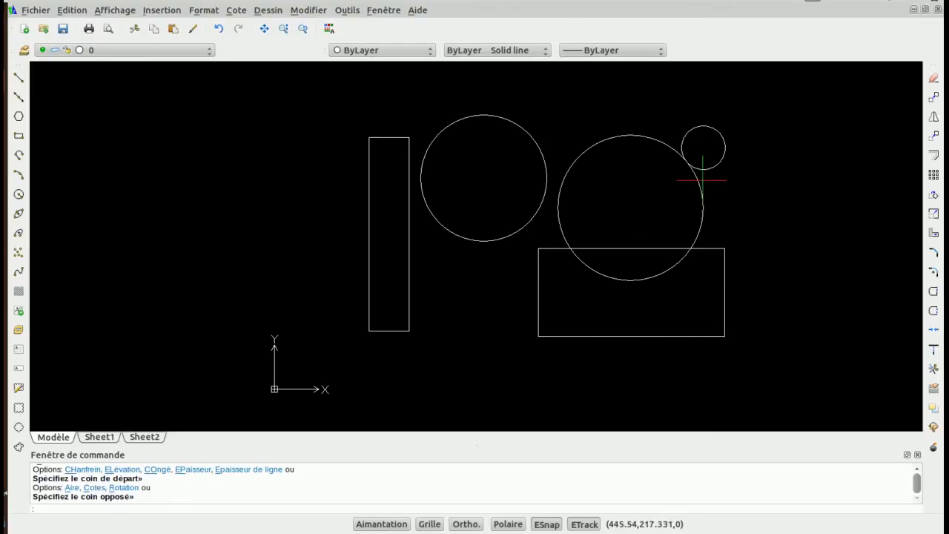
# - Delete the small circle at the edge of the larger circle
pyautogui.click(723, 160)
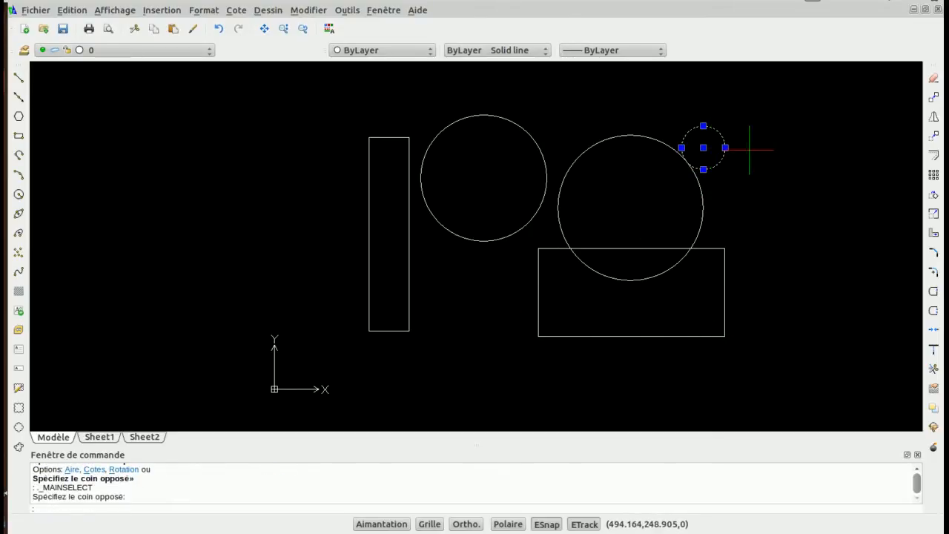
pyautogui.press('Delete')
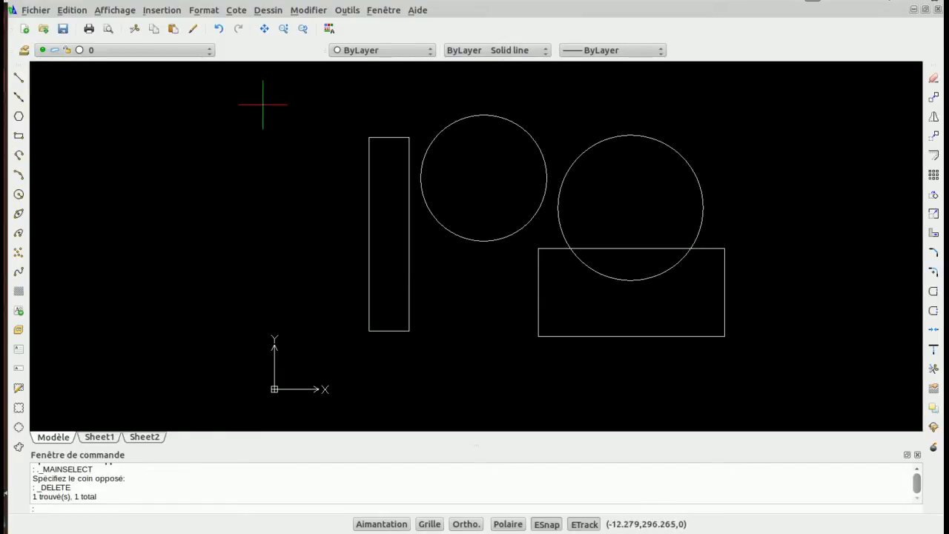
# - Start the Hatch/Fill command (Hachures/Remplissage) to open the hatch settings
pyautogui.click(171, 11)
pyautogui.moveTo(198, 14)
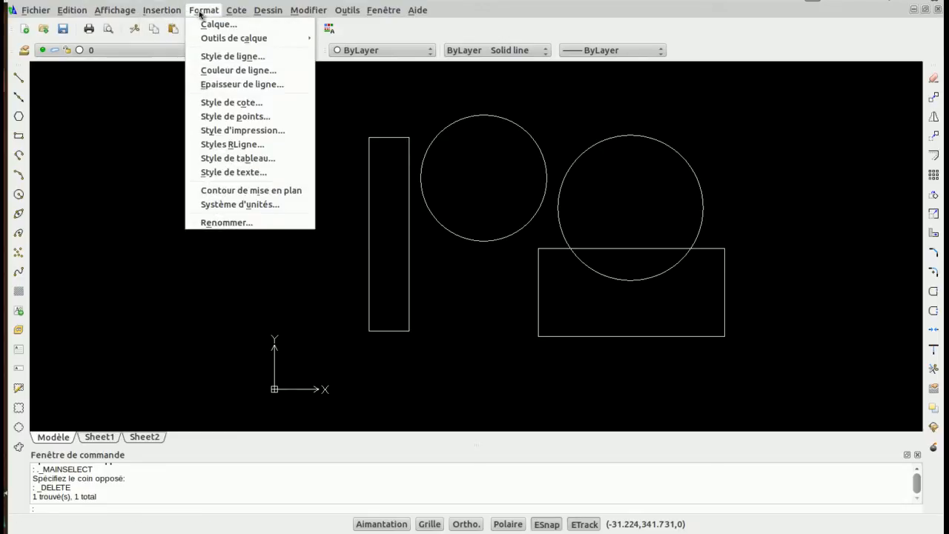
pyautogui.moveTo(236, 11)
pyautogui.moveTo(271, 11)
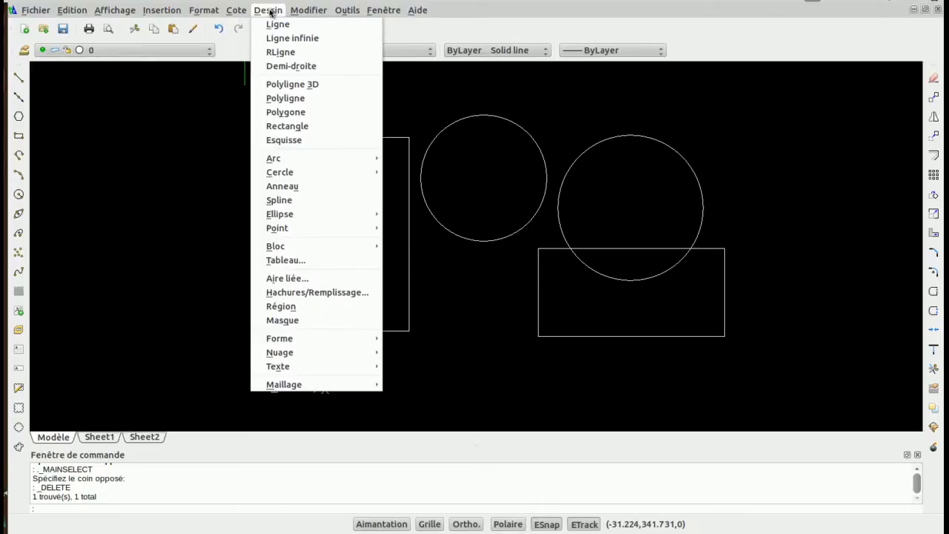
pyautogui.moveTo(295, 249)
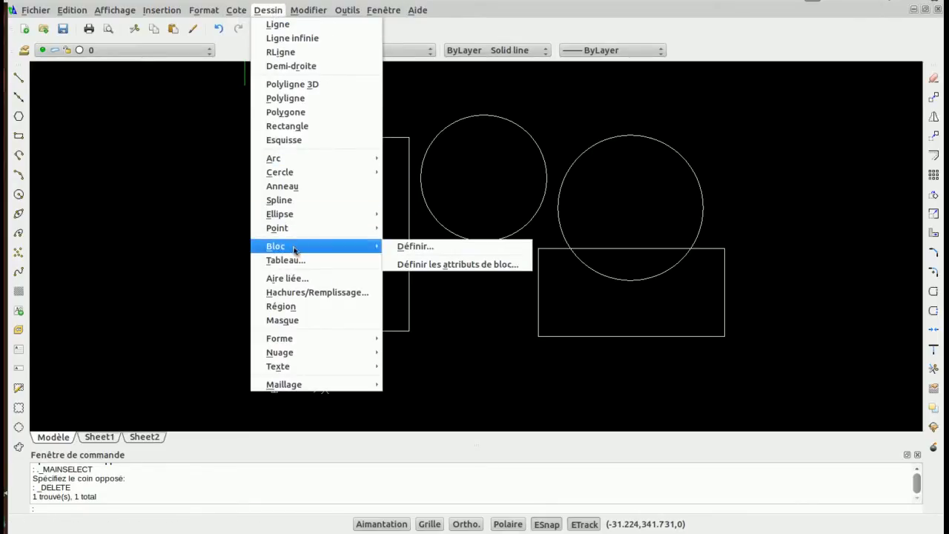
pyautogui.click(338, 293)
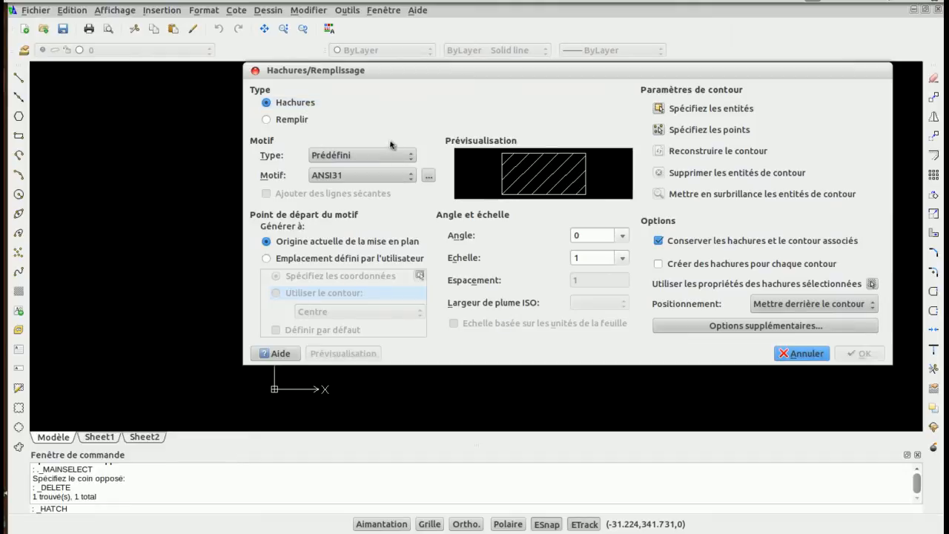
# - Try the predefined hatch patterns ISO06W100 and ISO05W100 in the pattern preview
pyautogui.click(343, 178)
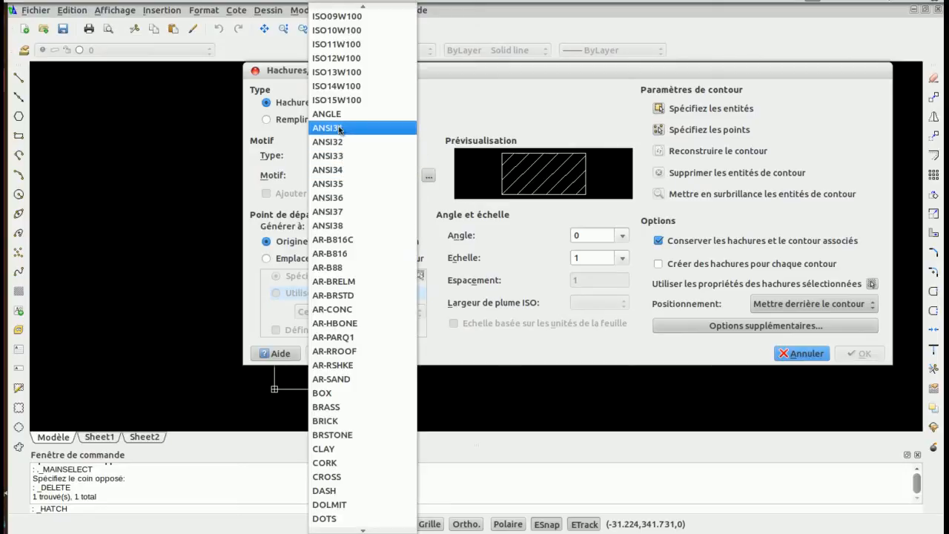
pyautogui.scroll(1, 348, 14)
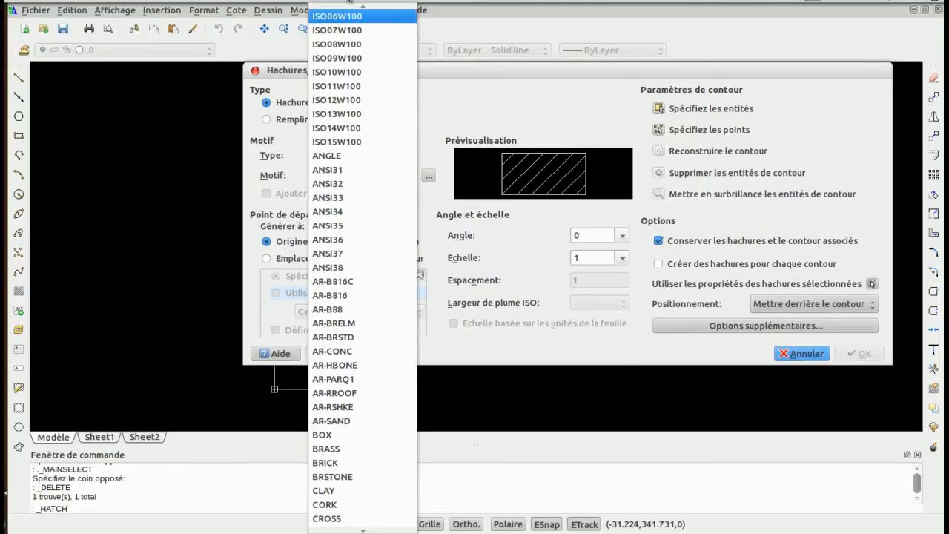
pyautogui.click(348, 14)
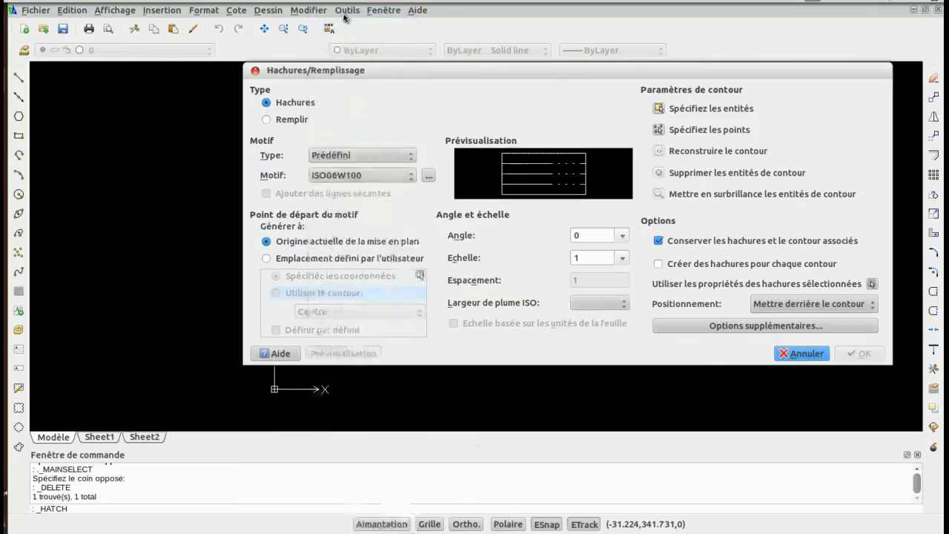
pyautogui.click(352, 176)
pyautogui.click(359, 34)
# - Try the predefined hatch patterns ANSI32, ANSI34, ANSI36 and ANSI38 in the pattern preview
pyautogui.click(358, 177)
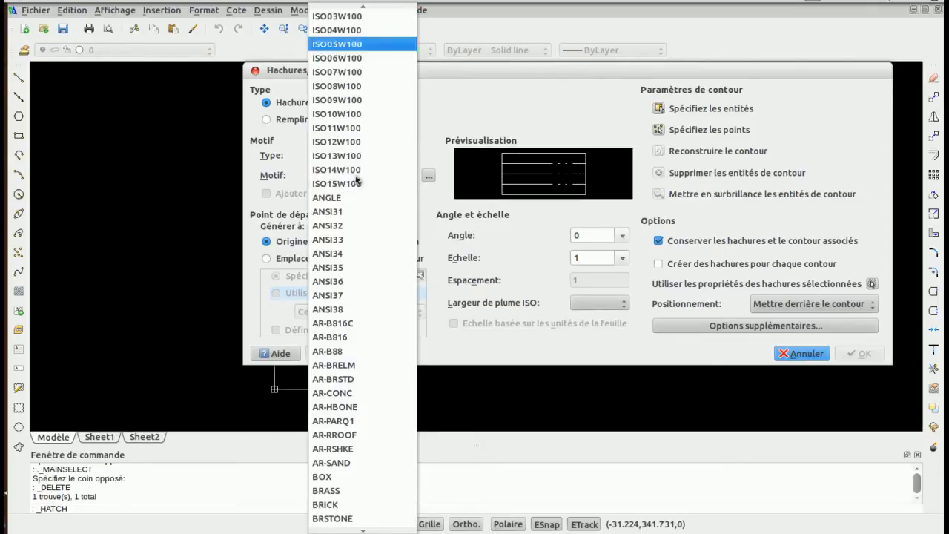
pyautogui.click(342, 226)
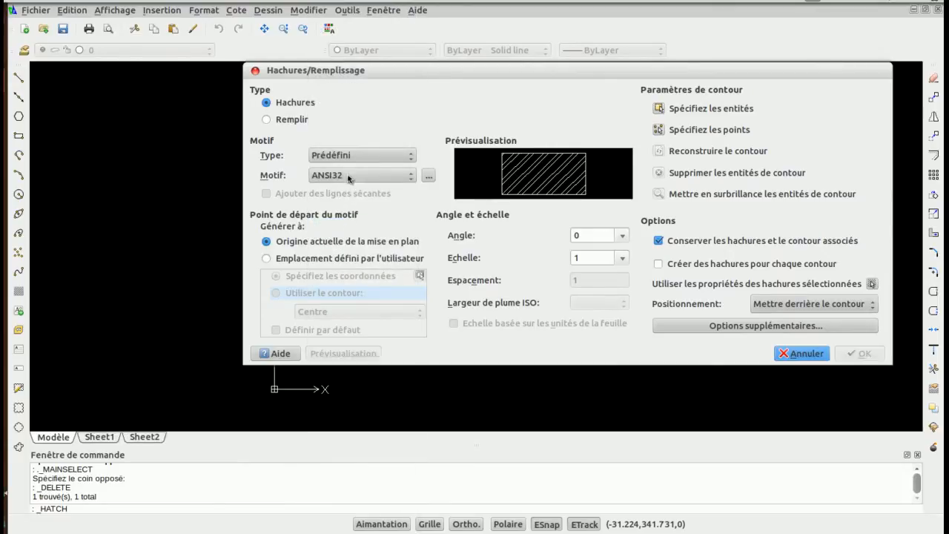
pyautogui.click(348, 178)
pyautogui.click(345, 163)
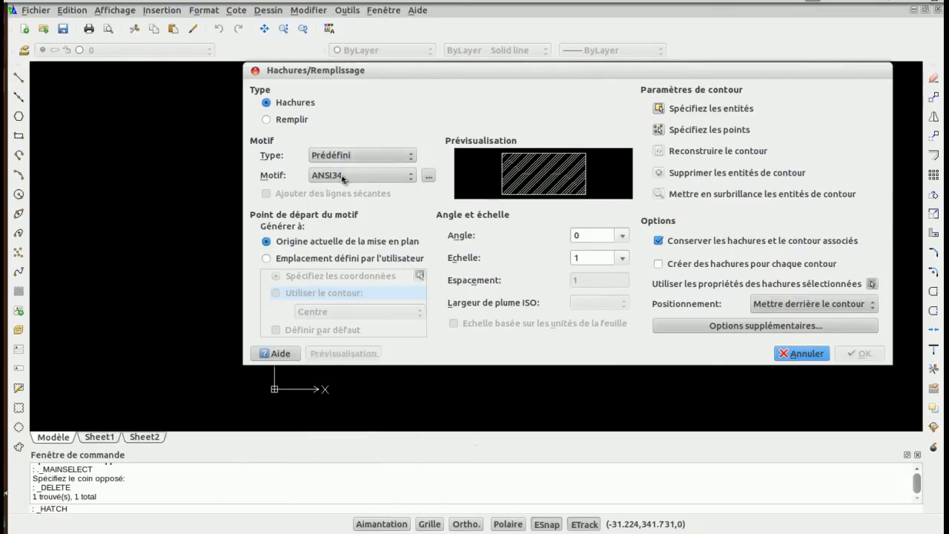
pyautogui.click(342, 178)
pyautogui.click(342, 171)
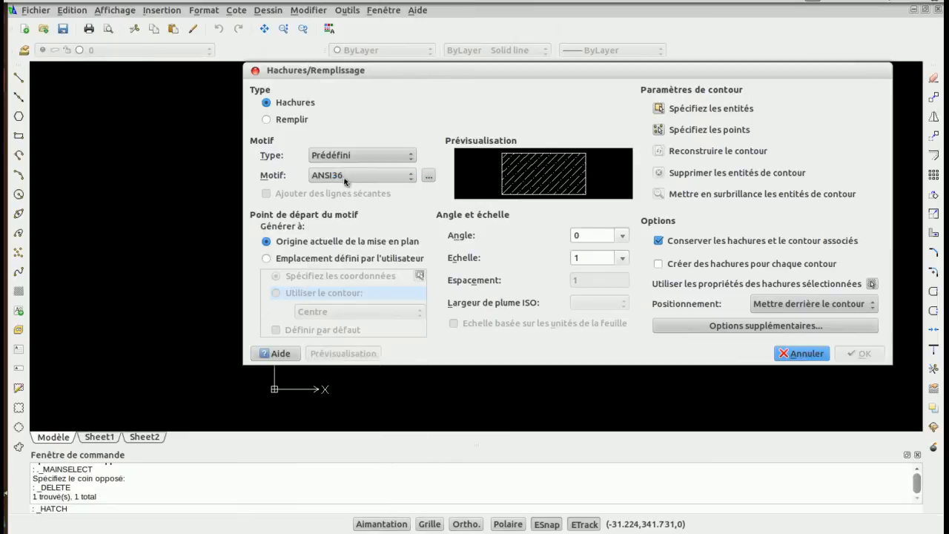
pyautogui.click(344, 178)
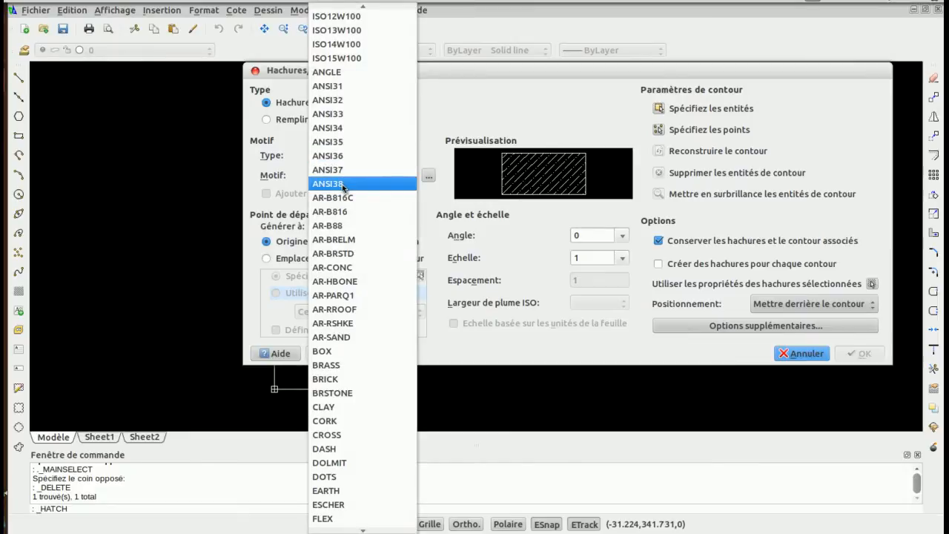
pyautogui.click(344, 185)
# - Set the hatch pattern to ANSI31 and specify the boundary with a point inside the smaller circle
pyautogui.click(343, 178)
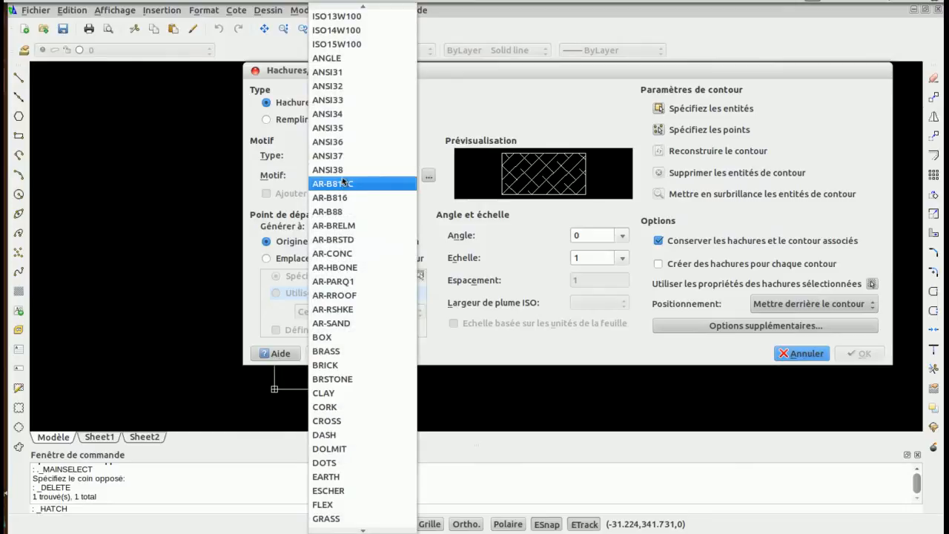
pyautogui.click(342, 73)
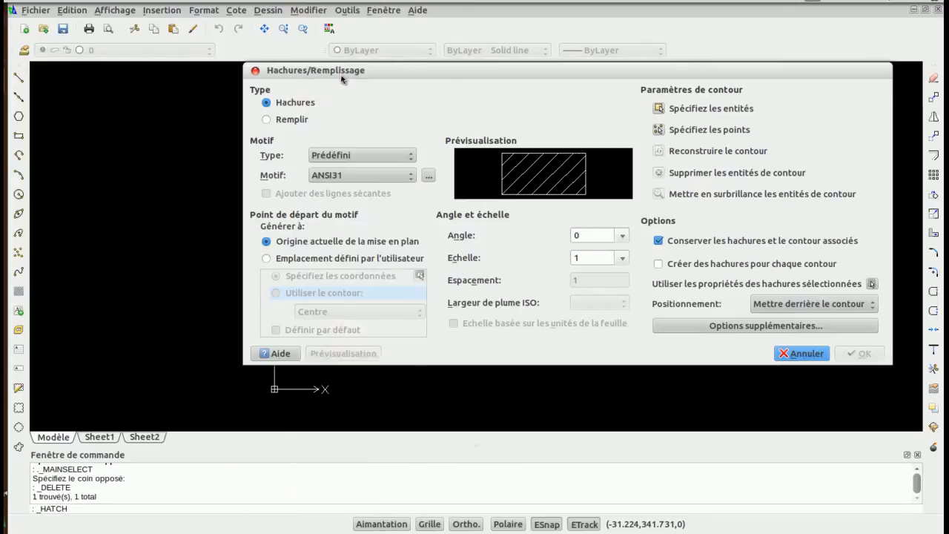
pyautogui.click(658, 130)
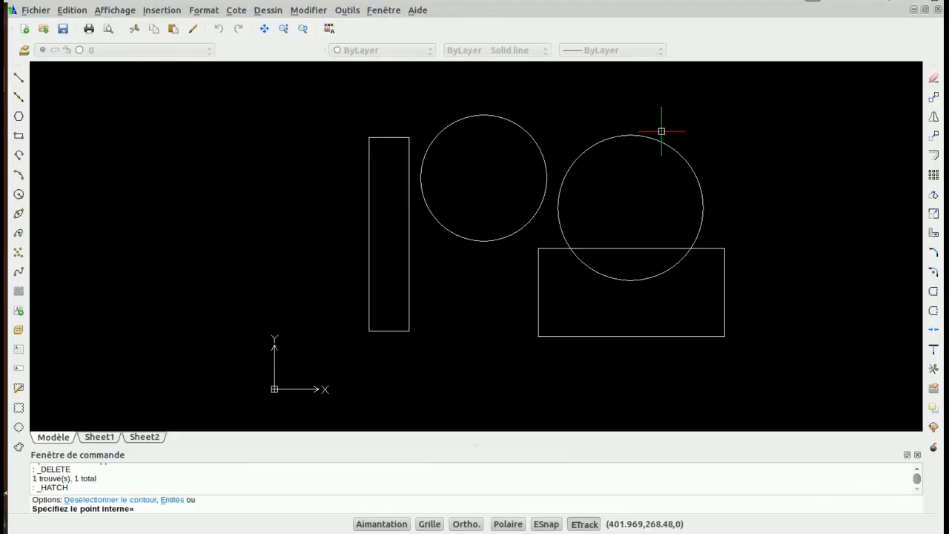
pyautogui.click(487, 169)
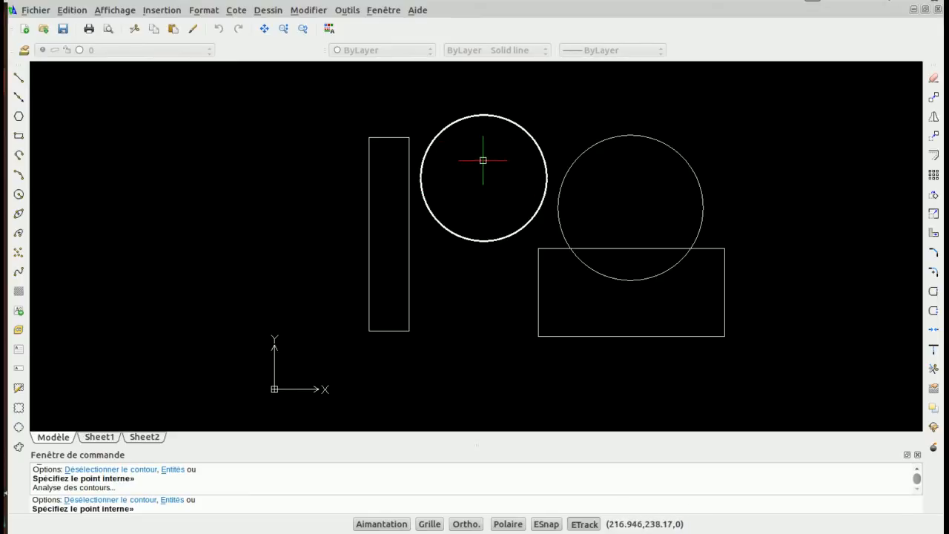
pyautogui.press('Return')
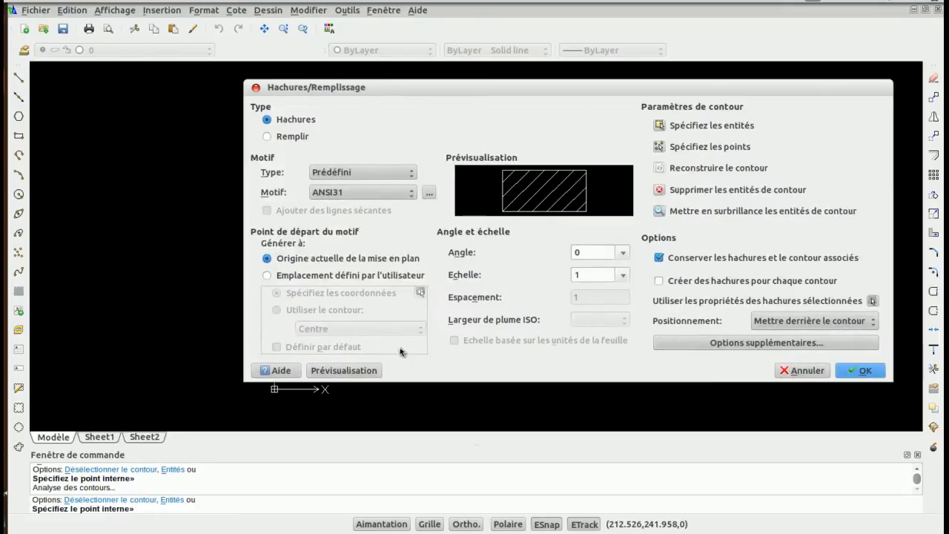
# - Preview the hatch in the smaller circle and return to the hatch settings without accepting it
pyautogui.click(344, 370)
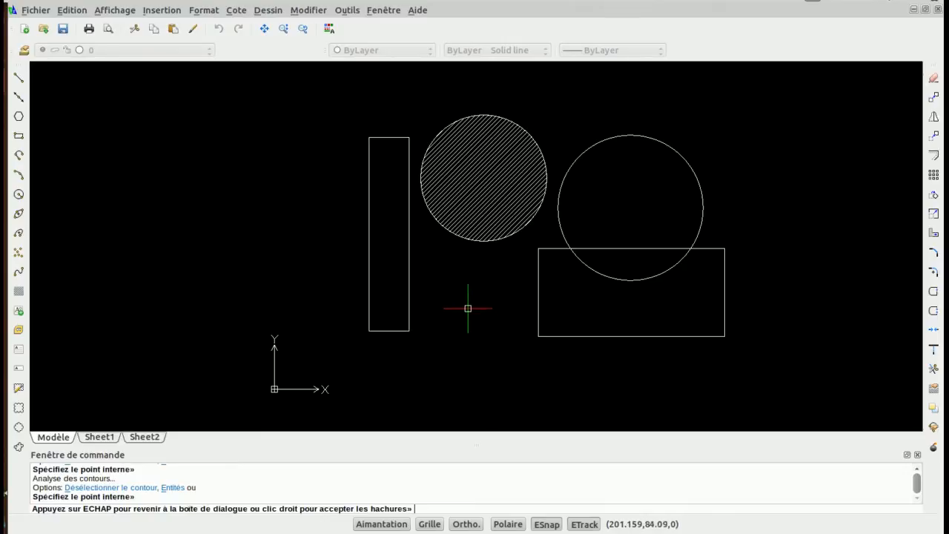
pyautogui.press('Escape')
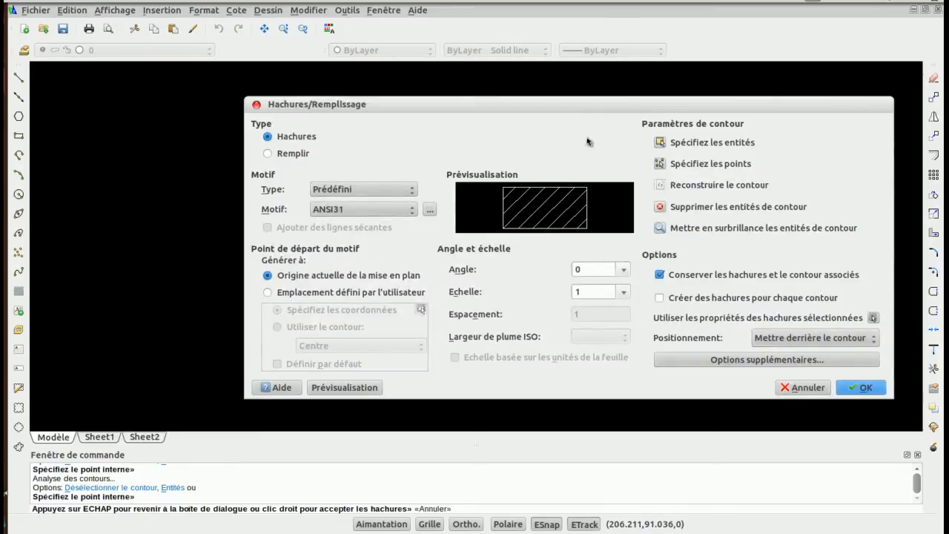
# - Set the hatch scale to 2, preview it in the smaller circle and return to the hatch settings
pyautogui.moveTo(563, 107)
pyautogui.mouseDown()
pyautogui.moveTo(519, 100)
pyautogui.moveTo(482, 287)
pyautogui.moveTo(483, 227)
pyautogui.moveTo(456, 106)
pyautogui.mouseUp()
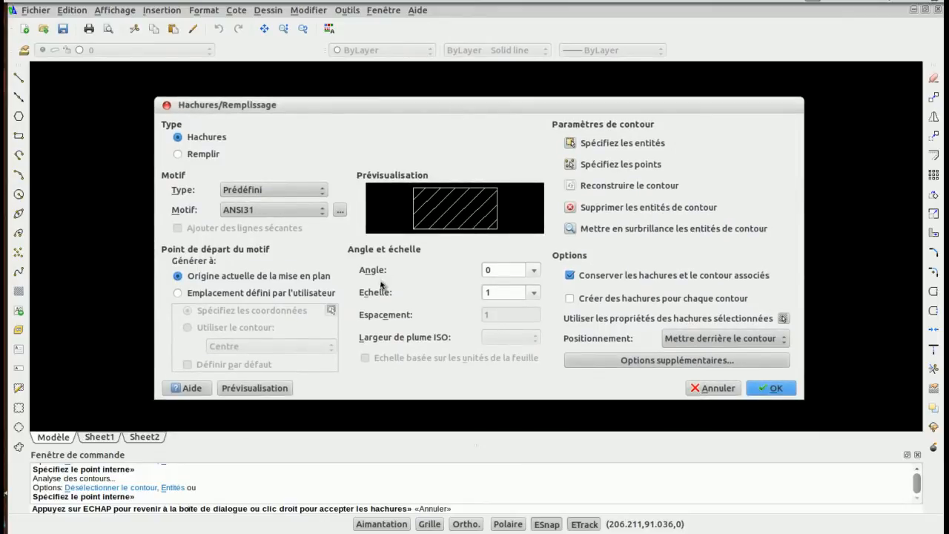
pyautogui.click(534, 293)
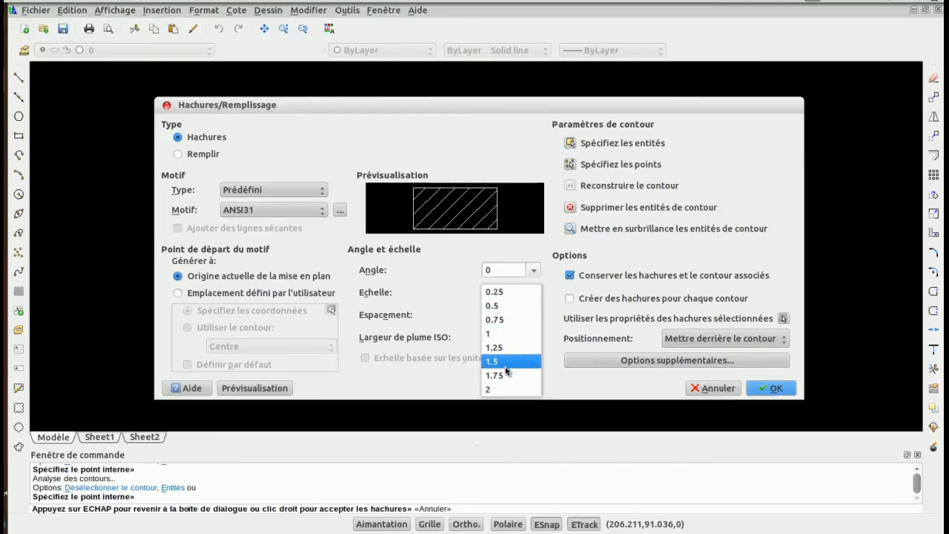
pyautogui.click(499, 391)
pyautogui.click(510, 271)
pyautogui.moveTo(467, 106)
pyautogui.mouseDown()
pyautogui.moveTo(471, 268)
pyautogui.moveTo(463, 117)
pyautogui.mouseUp()
pyautogui.click(286, 396)
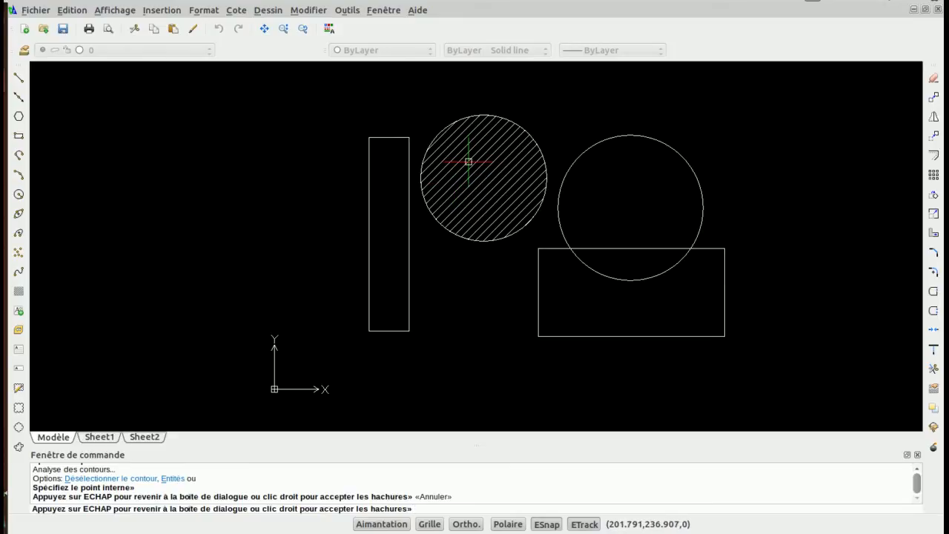
pyautogui.press('Escape')
# - Set the hatch scale to 3, preview it in the smaller circle and return to the hatch settings
pyautogui.doubleClick(491, 320)
pyautogui.write('3')
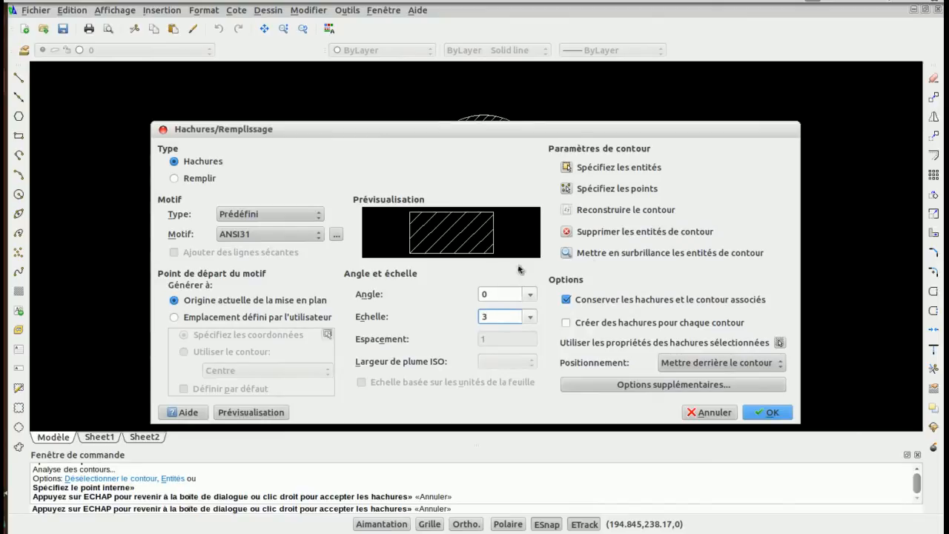
pyautogui.click(256, 414)
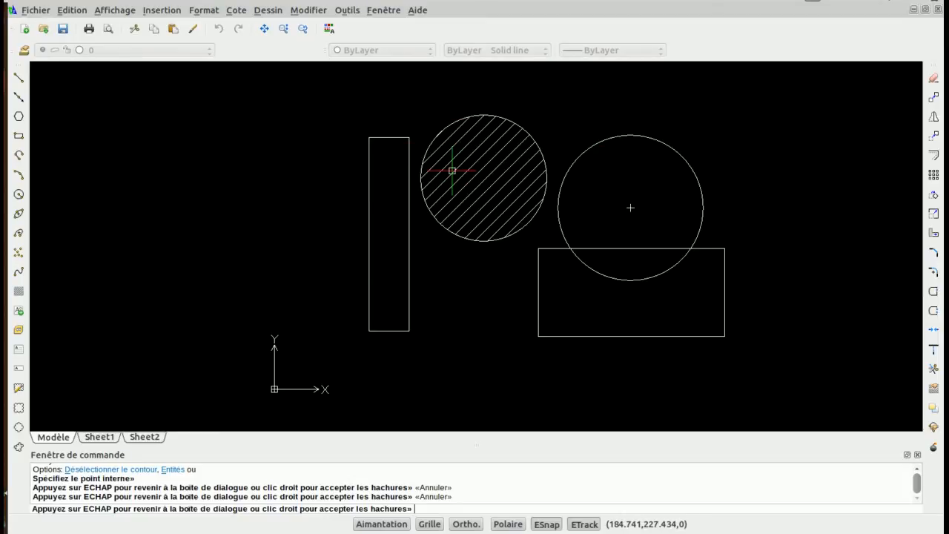
pyautogui.press('Escape')
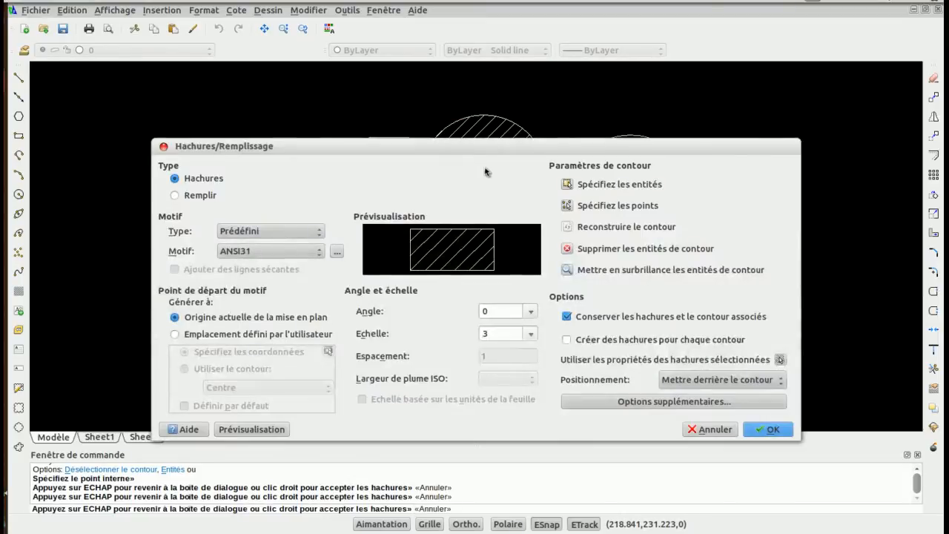
# - Set the hatch angle to 60, preview it in the smaller circle and return to the hatch settings
pyautogui.moveTo(477, 161); pyautogui.dragTo(470, 123)
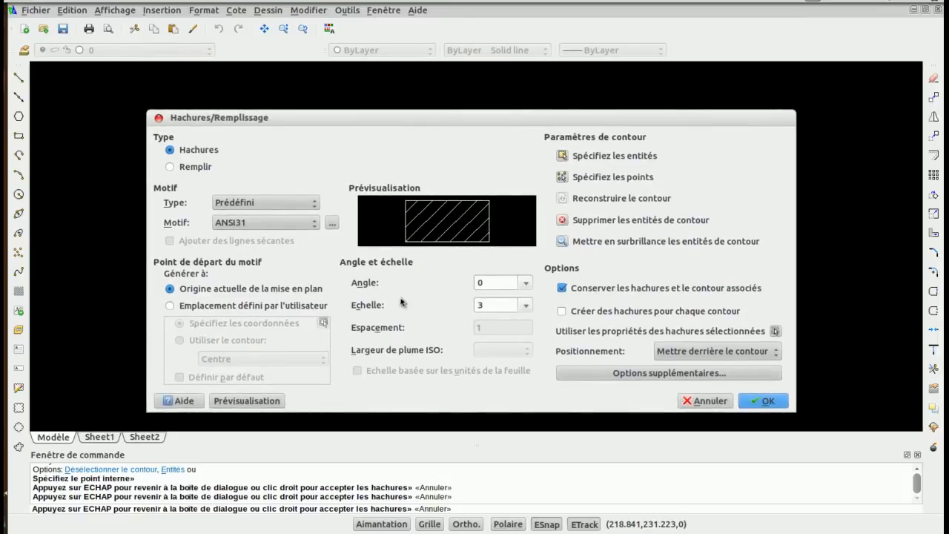
pyautogui.click(525, 283)
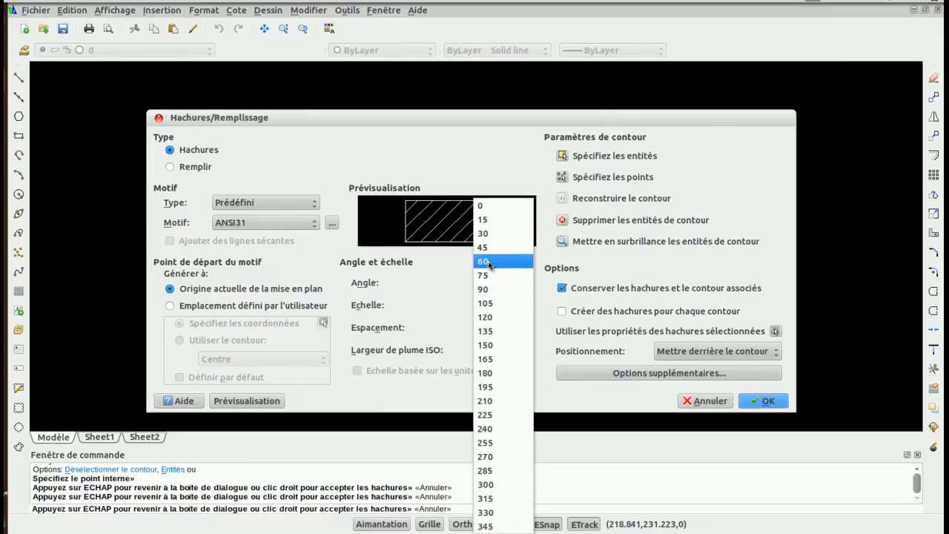
pyautogui.click(490, 263)
pyautogui.click(262, 395)
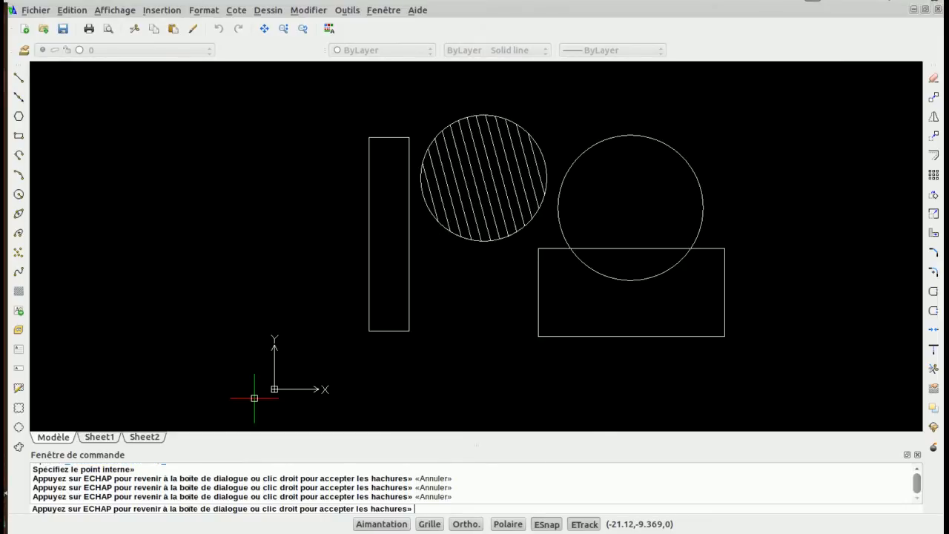
pyautogui.press('Escape')
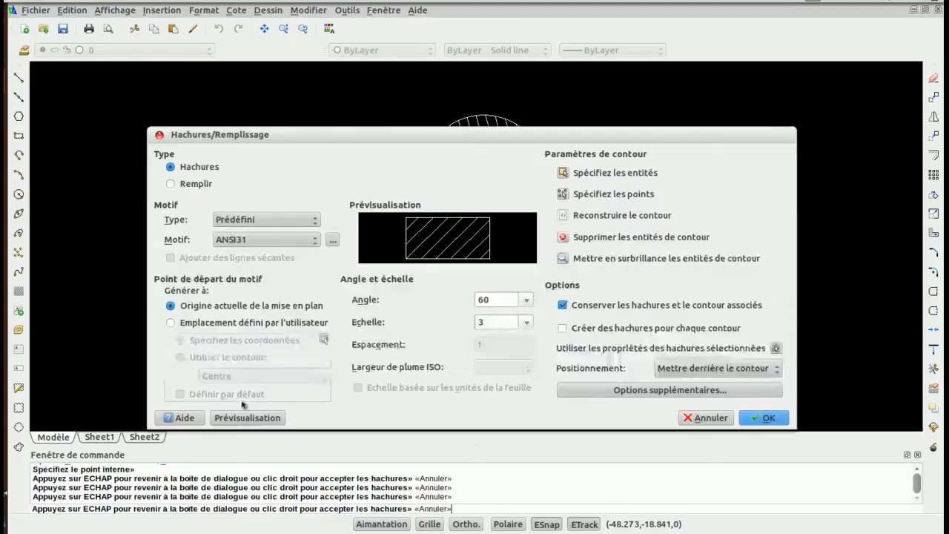
# - Set the hatch angle to 45, preview it and apply the hatch to the smaller circle
pyautogui.click(524, 298)
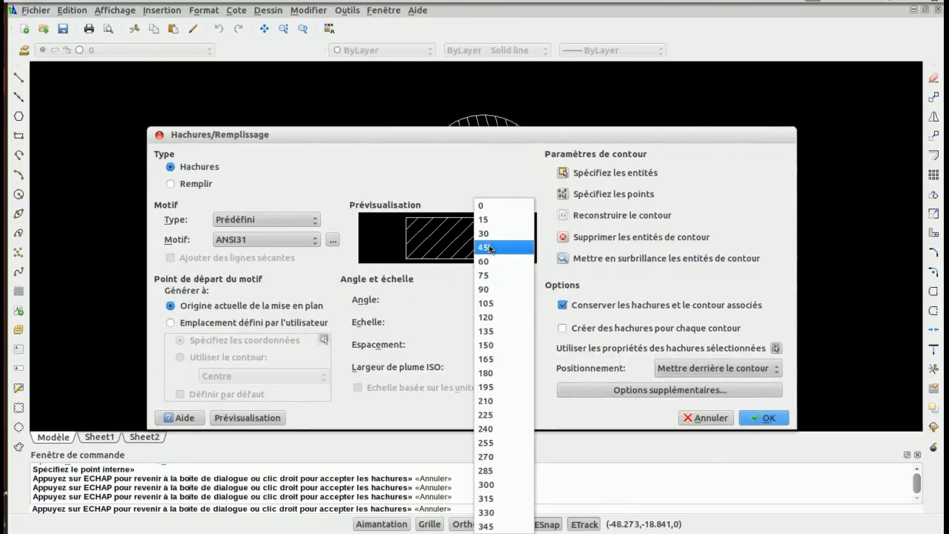
pyautogui.click(486, 247)
pyautogui.click(247, 418)
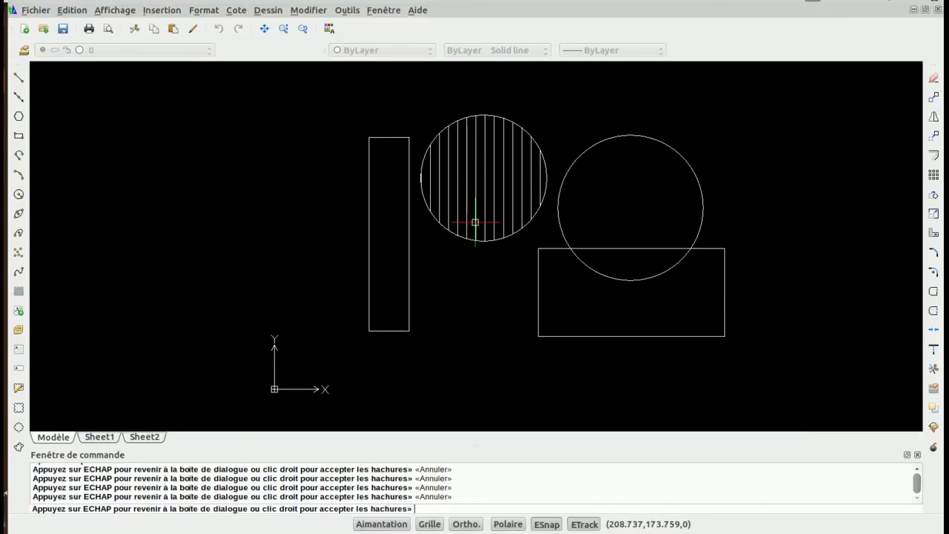
pyautogui.press('Escape')
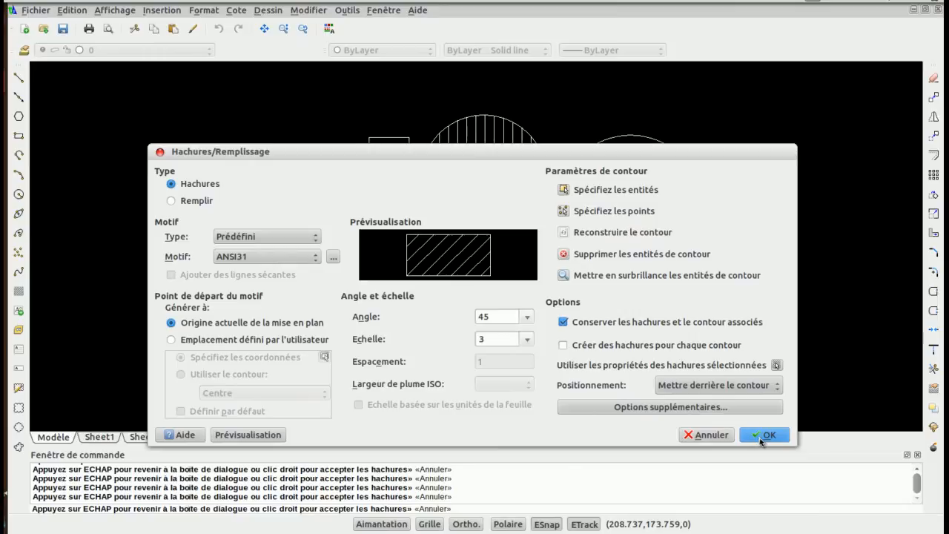
pyautogui.moveTo(524, 157)
pyautogui.mouseDown()
pyautogui.moveTo(521, 205)
pyautogui.moveTo(517, 193)
pyautogui.mouseUp()
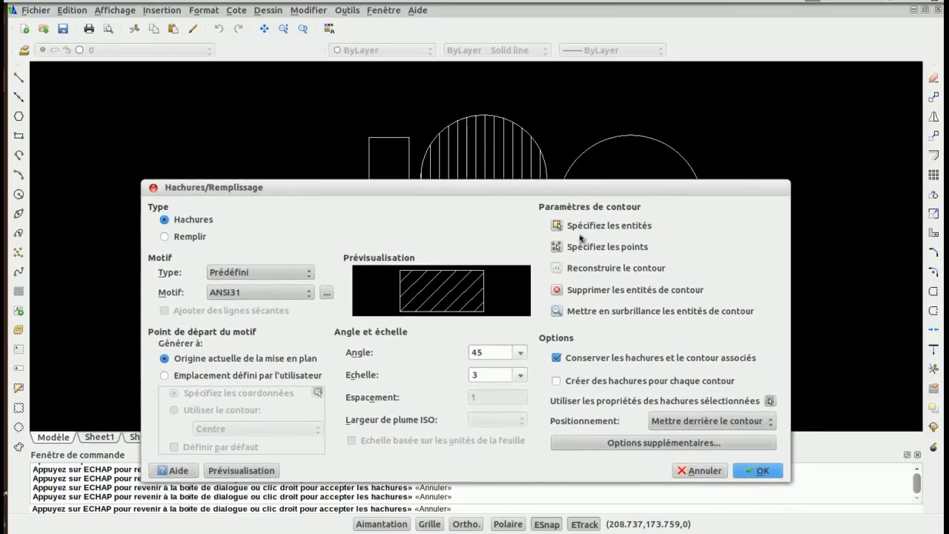
pyautogui.click(754, 470)
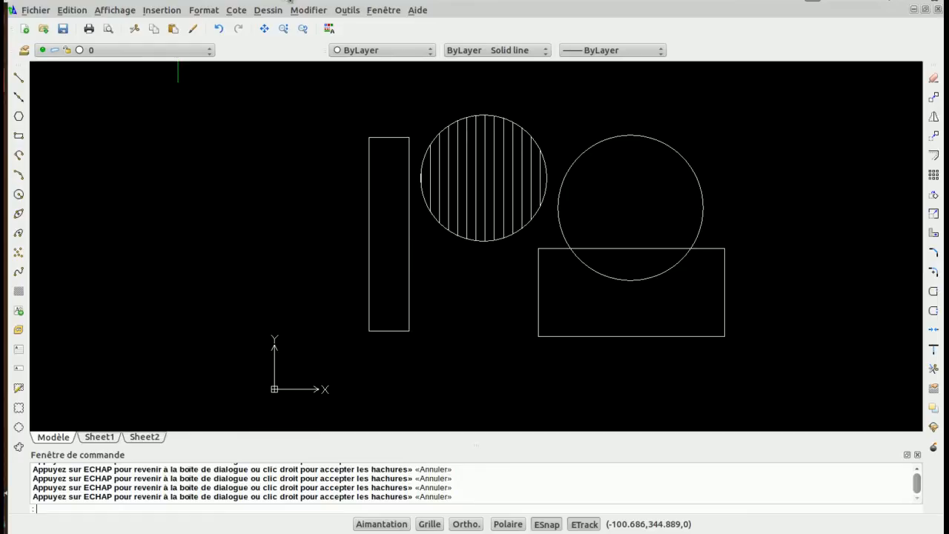
# - Start a new hatch and specify the larger circle overlapping the rectangle as its boundary entity
pyautogui.click(275, 11)
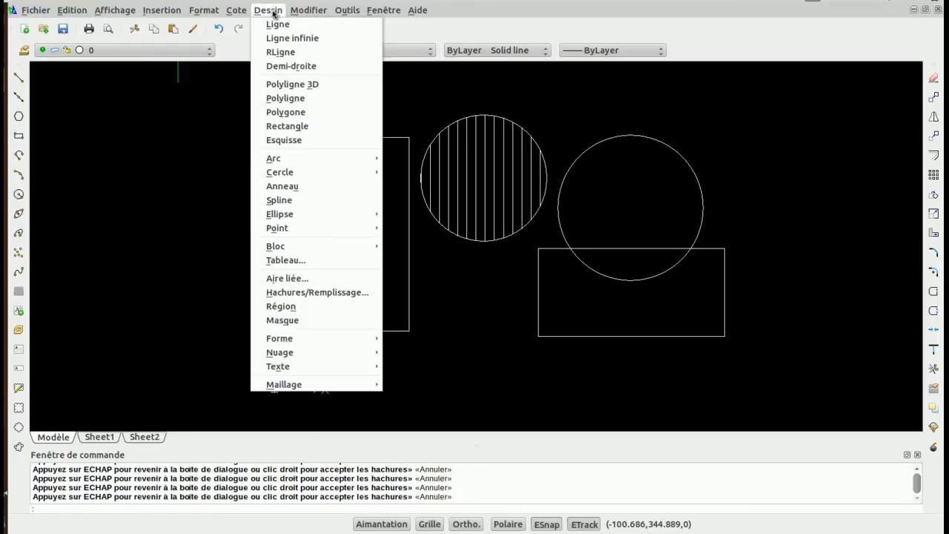
pyautogui.click(310, 294)
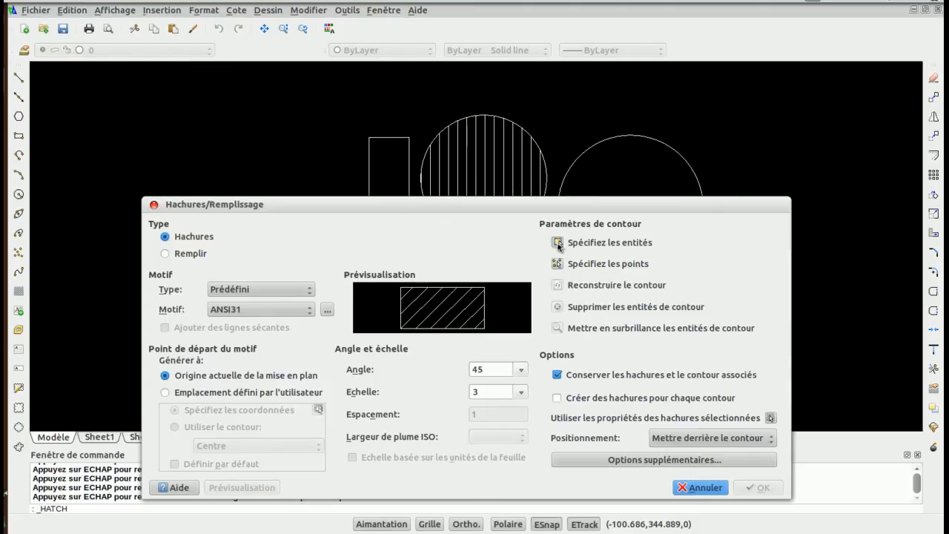
pyautogui.click(557, 242)
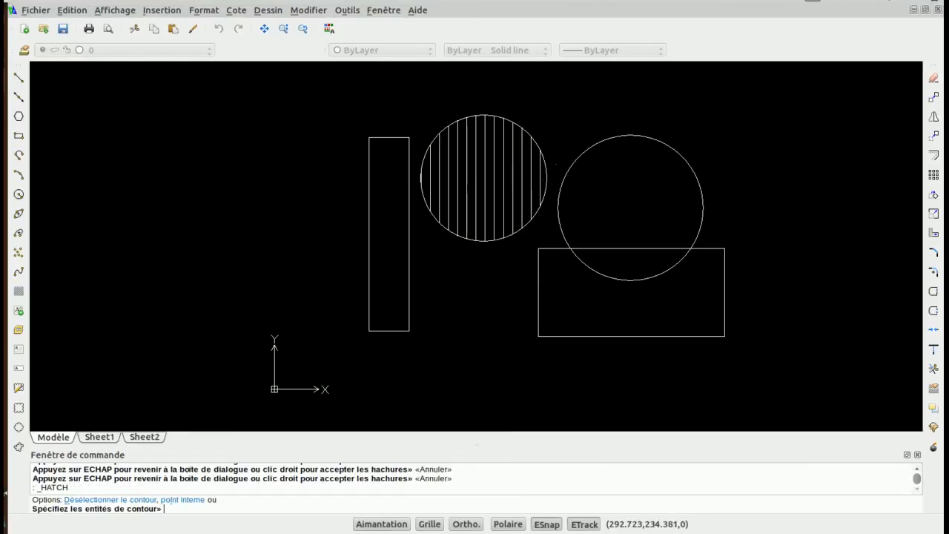
pyautogui.click(583, 146)
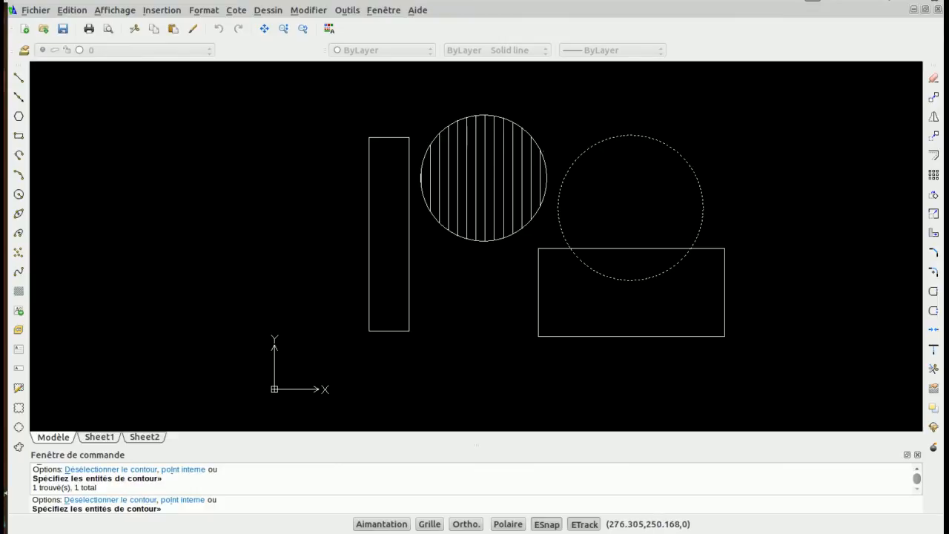
pyautogui.press('Return')
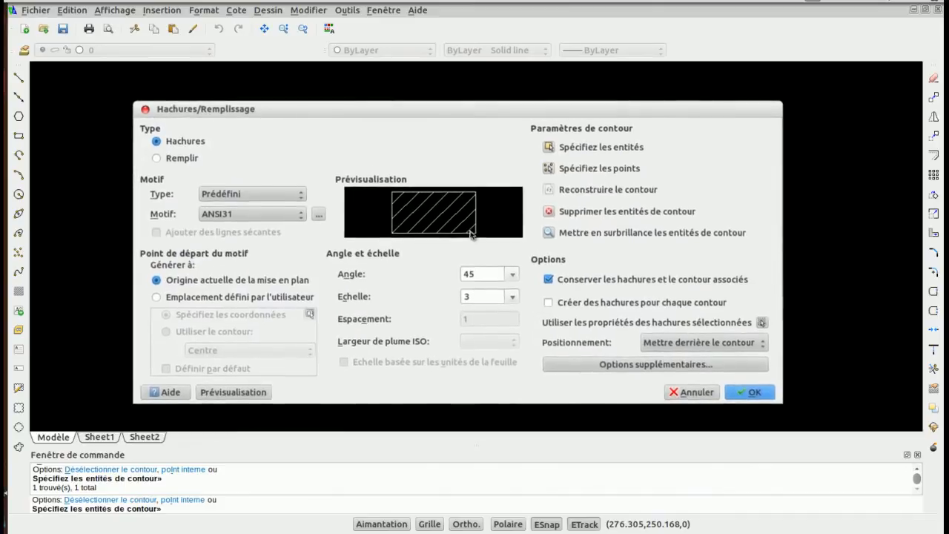
# - Set the hatch angle to 0 and the pattern to ANSI32, and preview the hatch in the larger circle
pyautogui.click(511, 275)
pyautogui.click(481, 203)
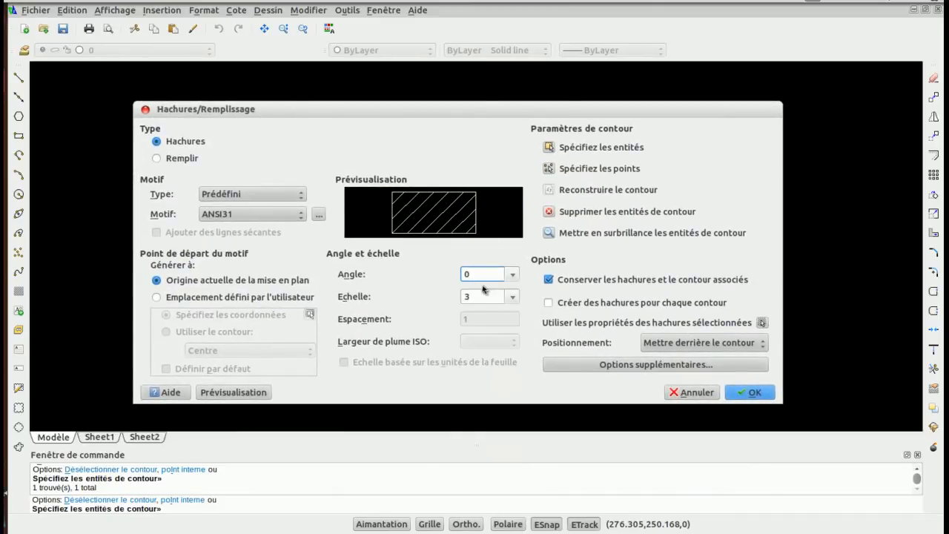
pyautogui.click(249, 215)
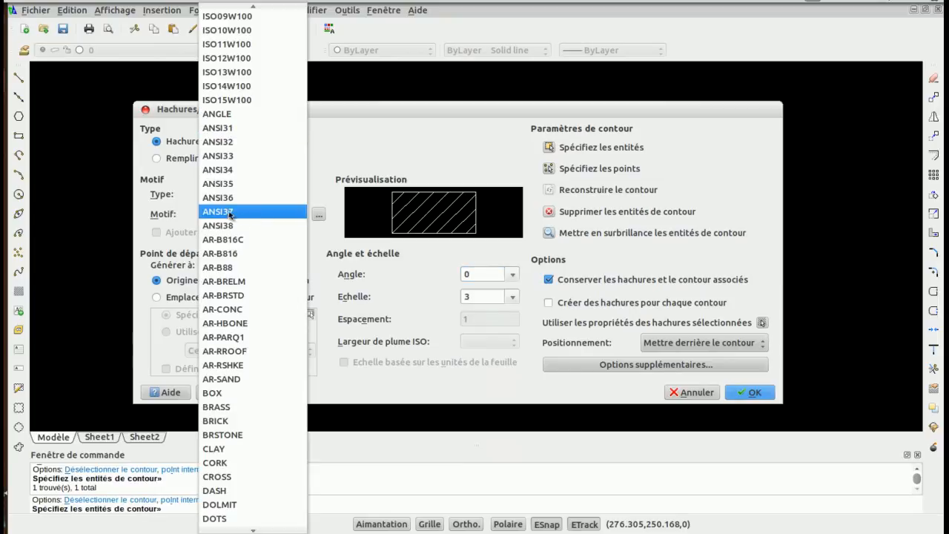
pyautogui.click(225, 143)
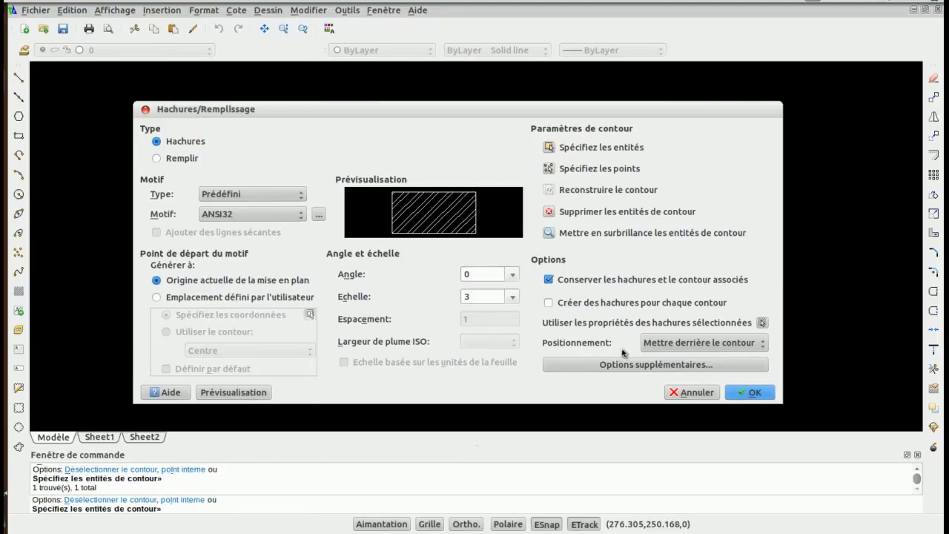
pyautogui.click(257, 393)
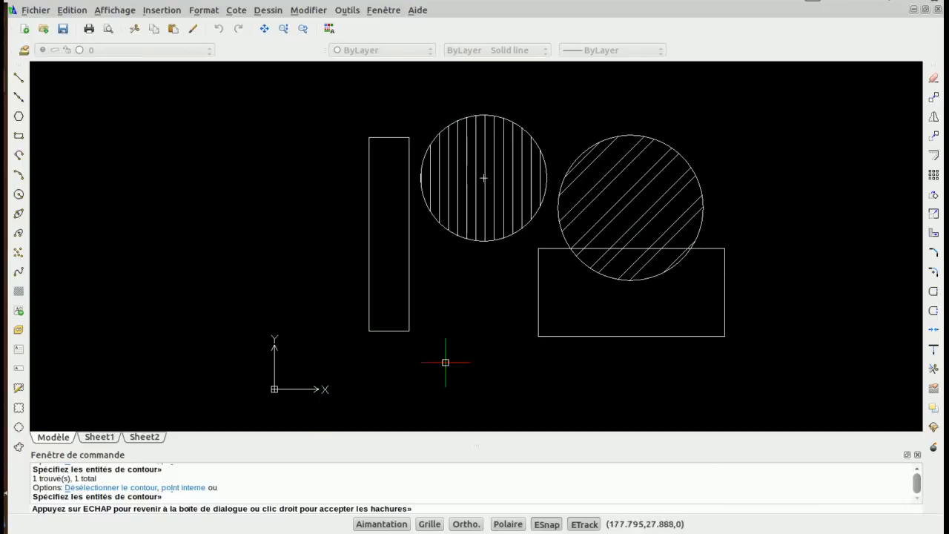